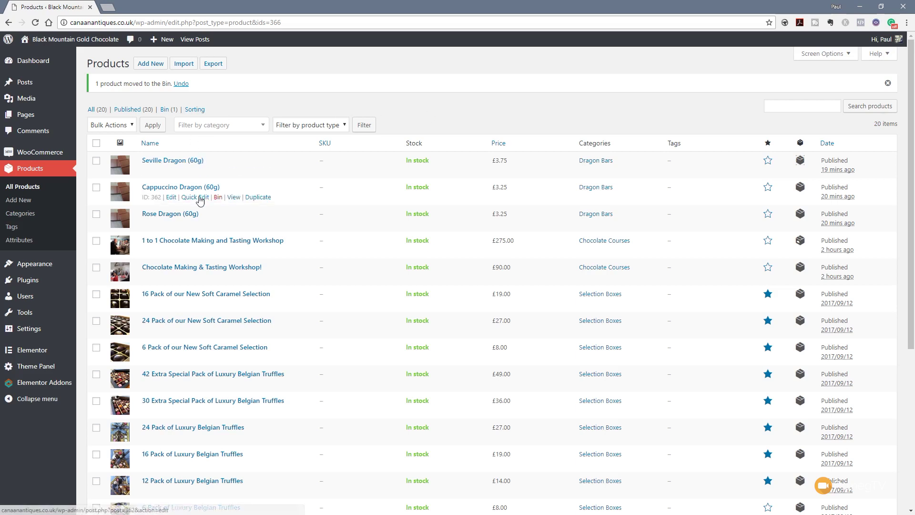
# Step: Duplicate the Rose Dragon (60g) product into a draft copy
pyautogui.moveTo(184, 222)
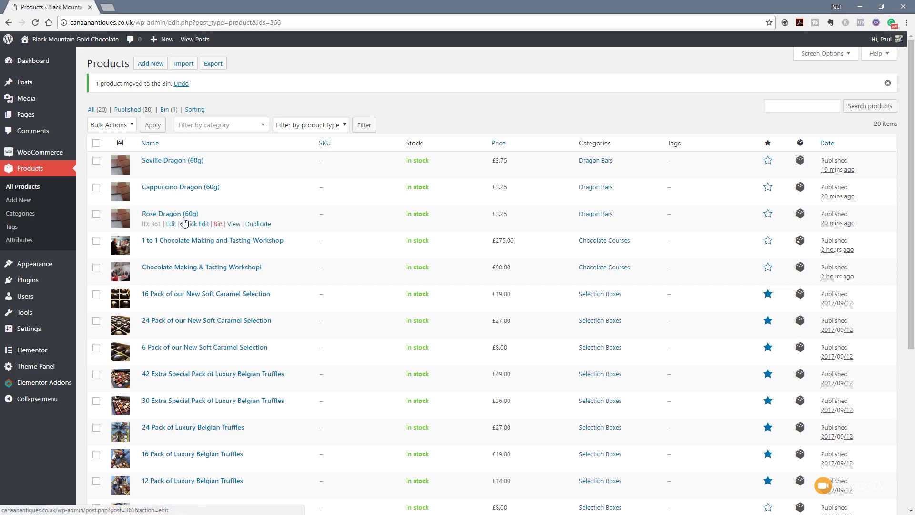
pyautogui.click(256, 225)
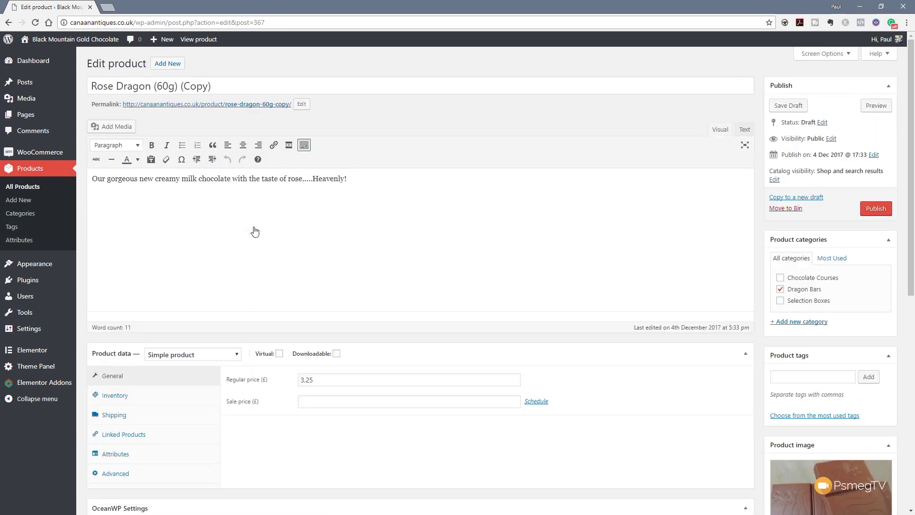
# Step: Change the Rose Dragon (60g) (Copy) product type to Variable product
pyautogui.scroll(-2, 376, 247)
pyautogui.scroll(-2, 377, 247)
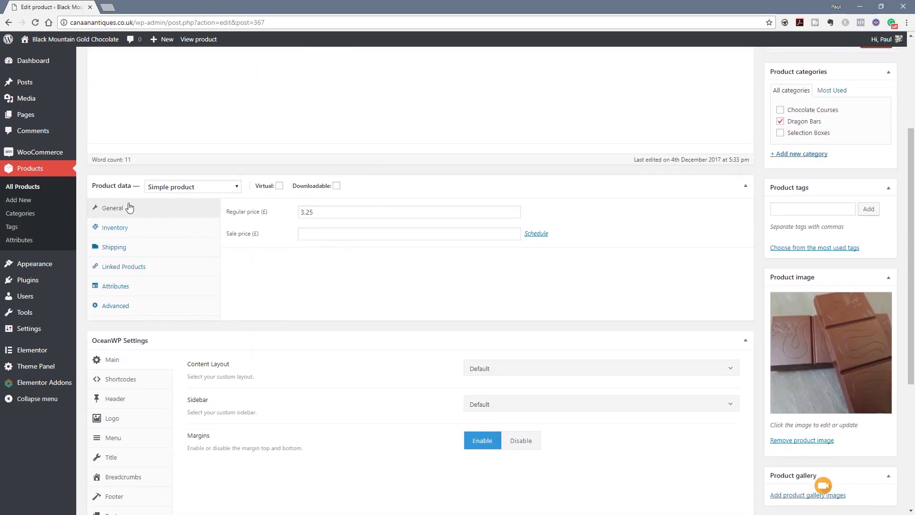
pyautogui.click(179, 190)
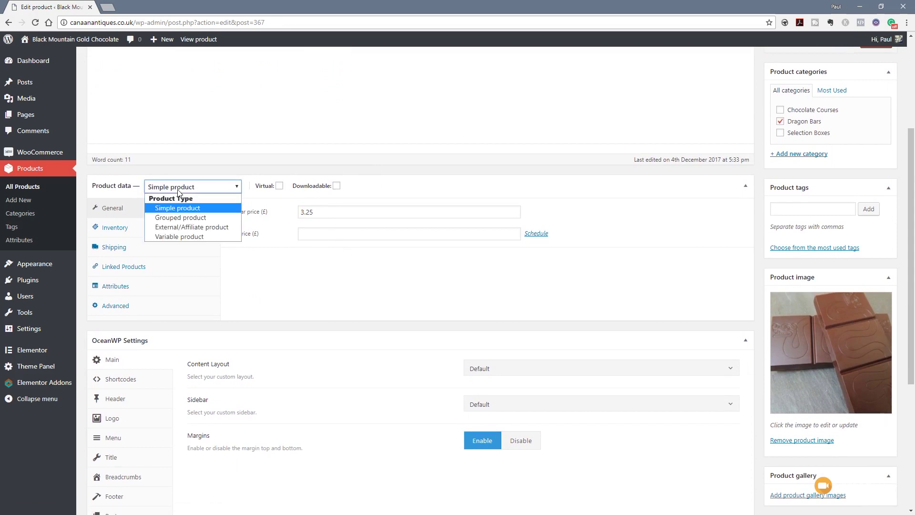
pyautogui.click(179, 236)
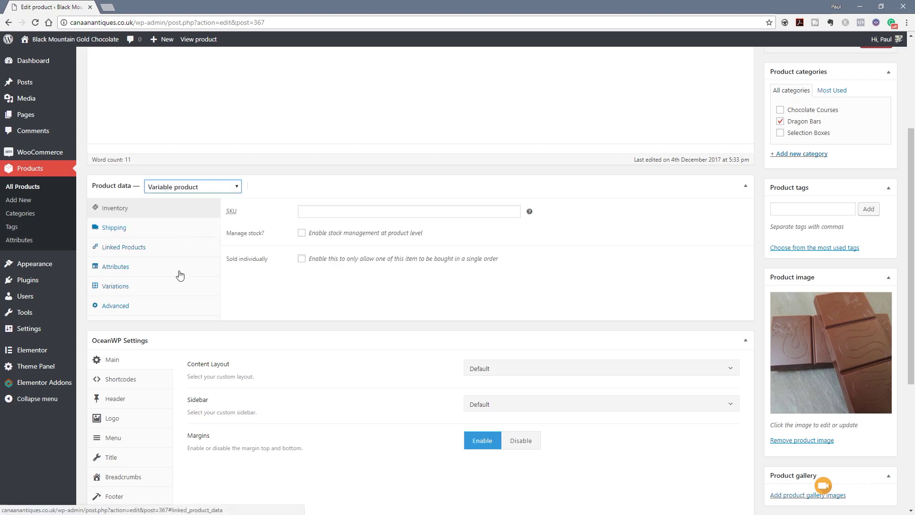
pyautogui.click(156, 272)
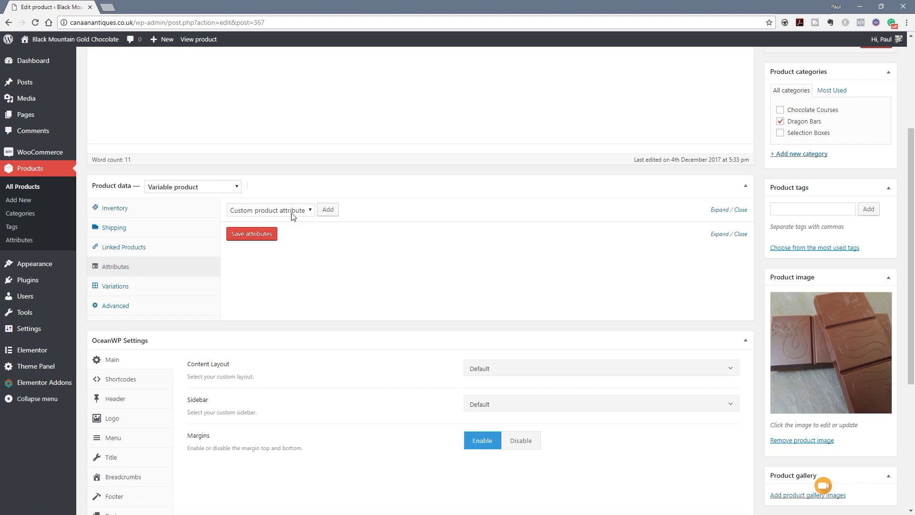
# Step: Add an empty Custom product attribute entry to the copied product
pyautogui.click(266, 213)
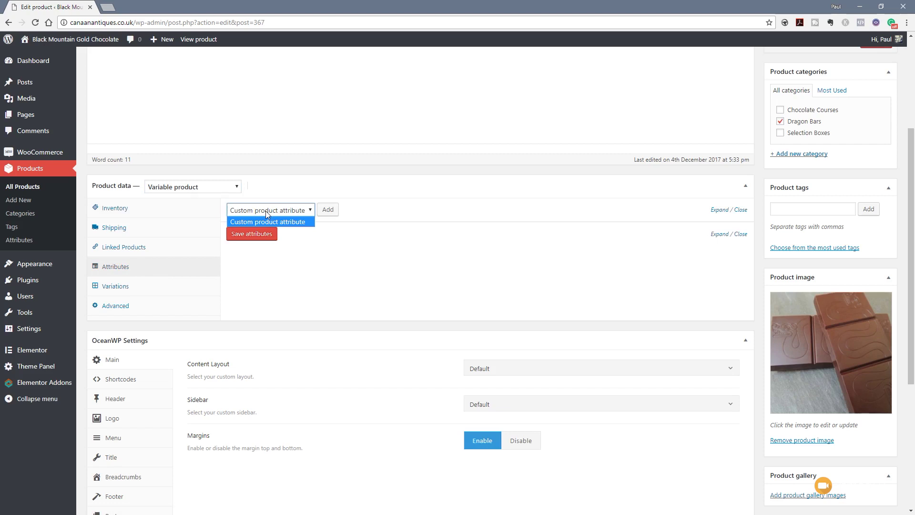
pyautogui.click(428, 274)
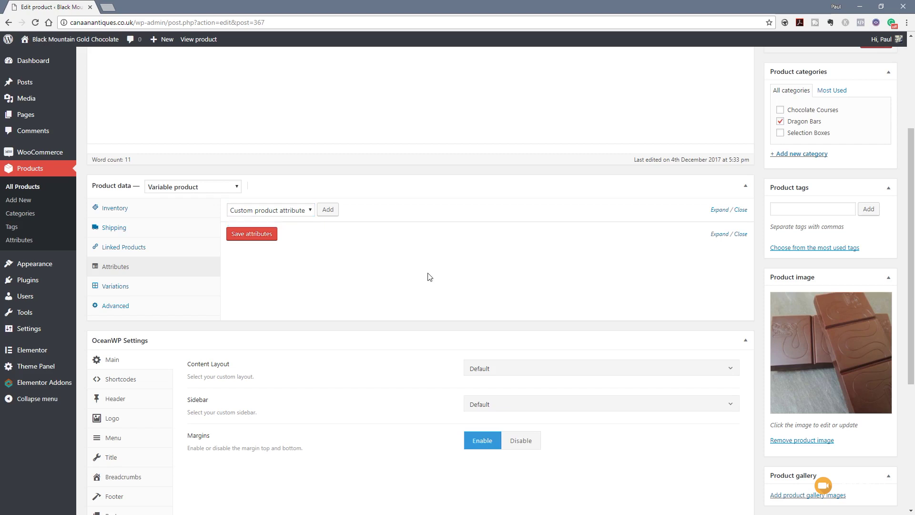
pyautogui.click(333, 213)
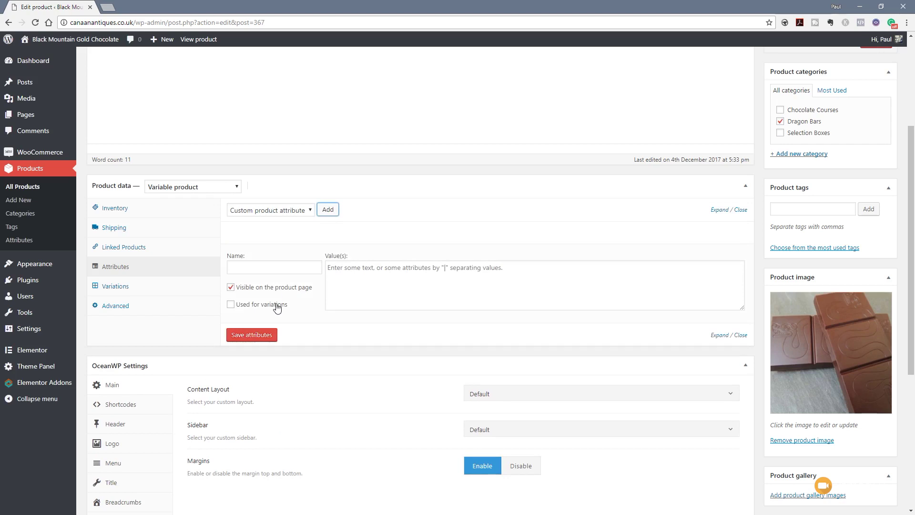
pyautogui.click(264, 265)
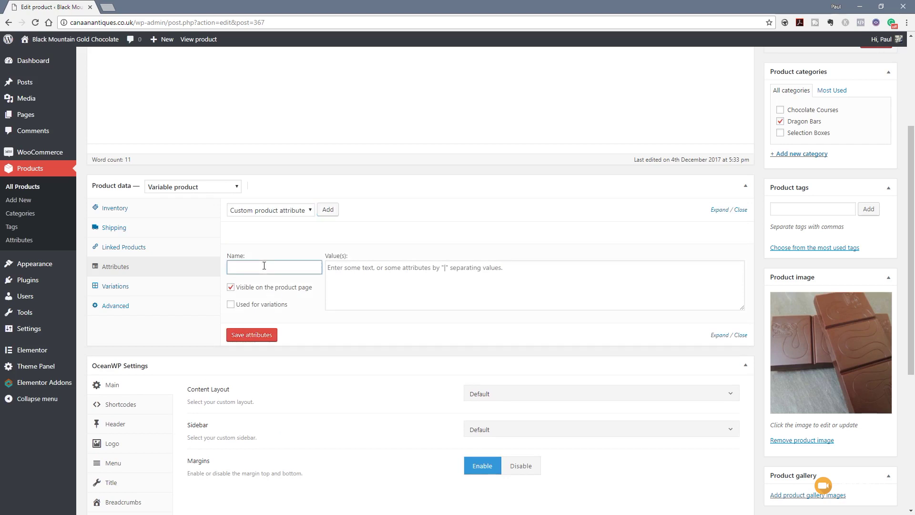
# Step: Save attribute 'Chocolate Type' with values Milk, Dark and White Chocolate, used for variations
pyautogui.write('Chocolate Type')
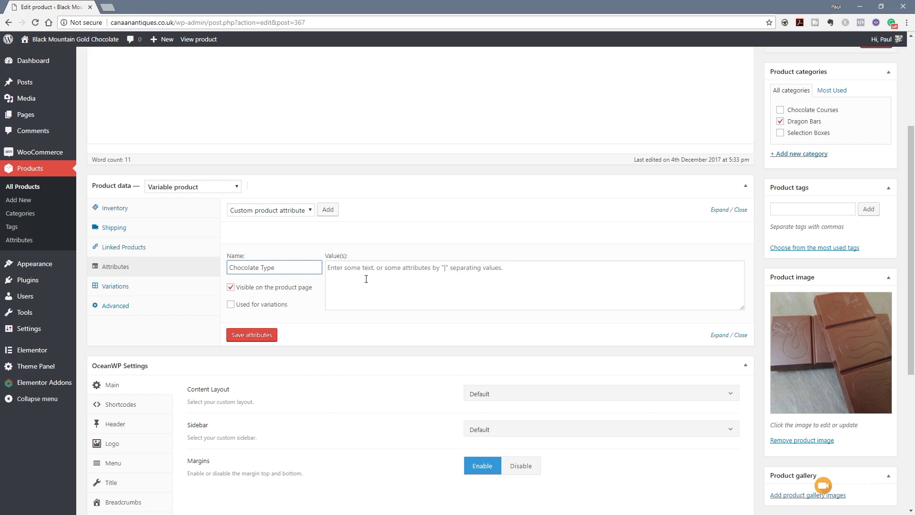
pyautogui.click(366, 272)
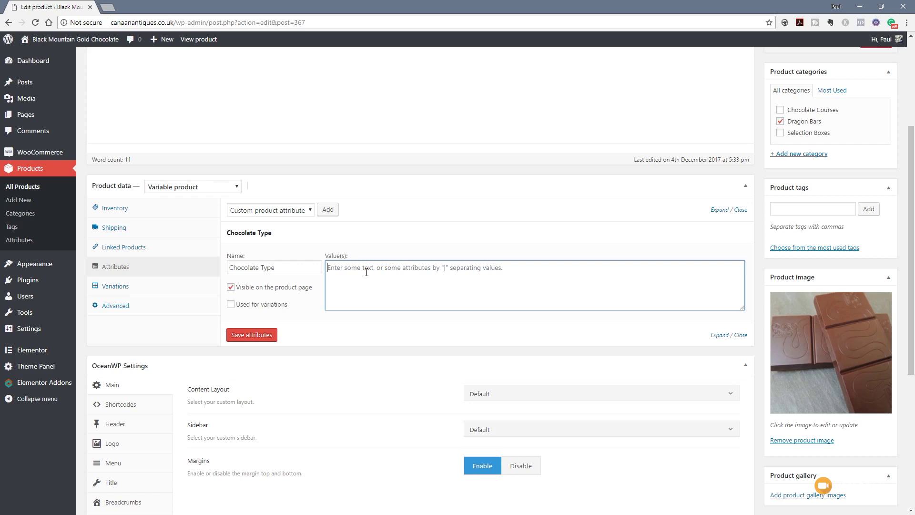
pyautogui.write('Milk ')
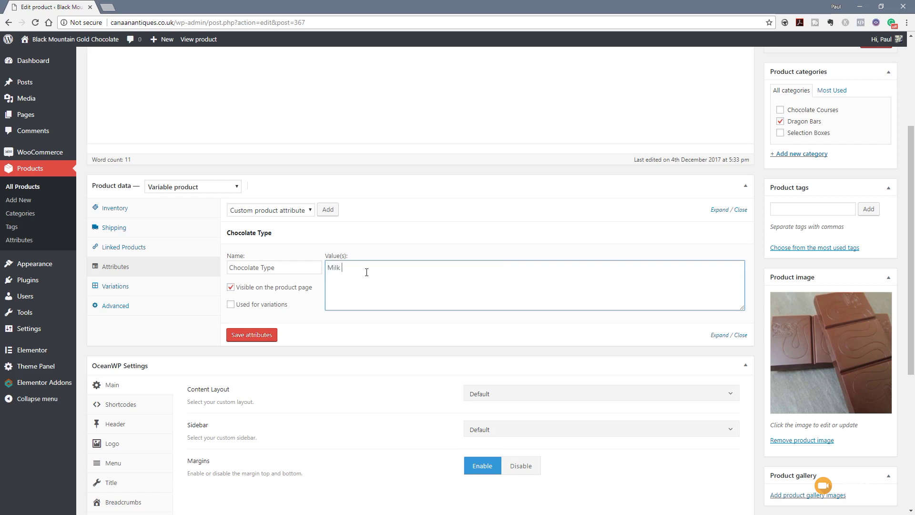
pyautogui.write('Chocolate')
pyautogui.write('Z')
pyautogui.write(' Dark Chocola')
pyautogui.write('te|')
pyautogui.write('White Chocolate')
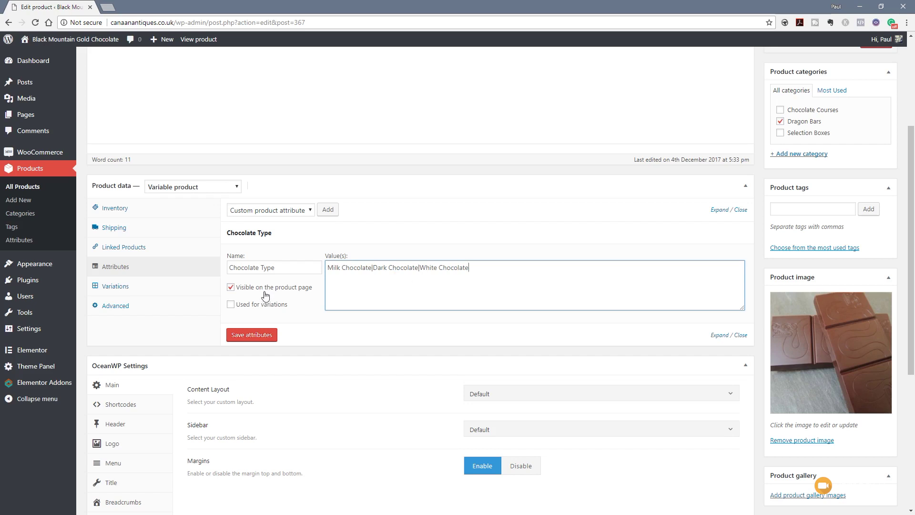
pyautogui.click(243, 307)
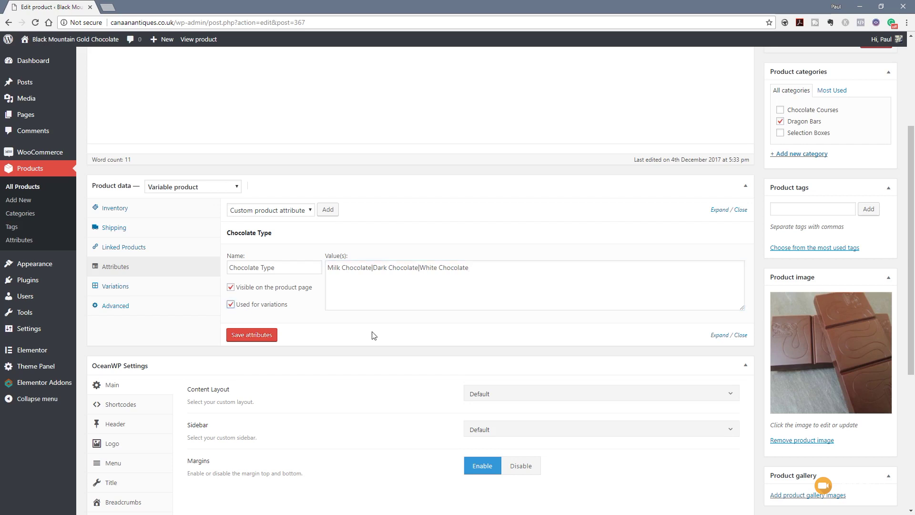
pyautogui.click(263, 339)
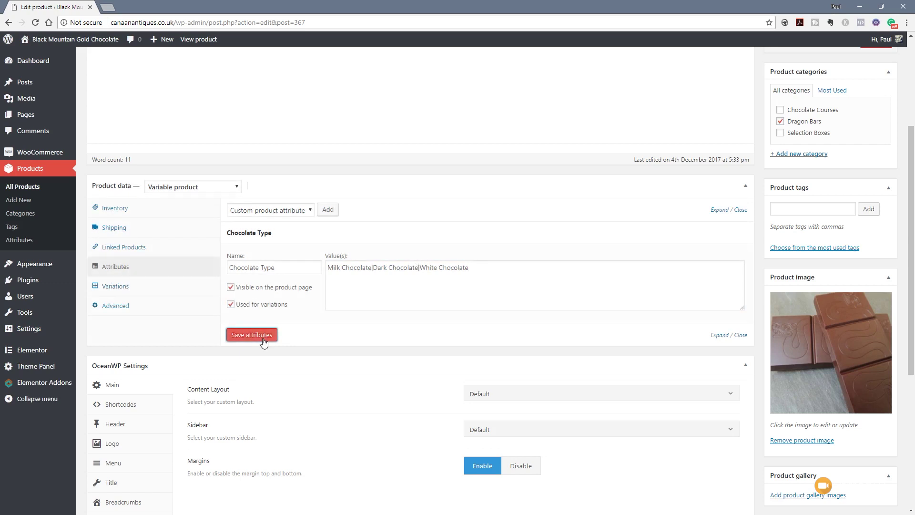
# Step: Generate Milk, Dark and White Chocolate variations from all attributes
pyautogui.click(125, 287)
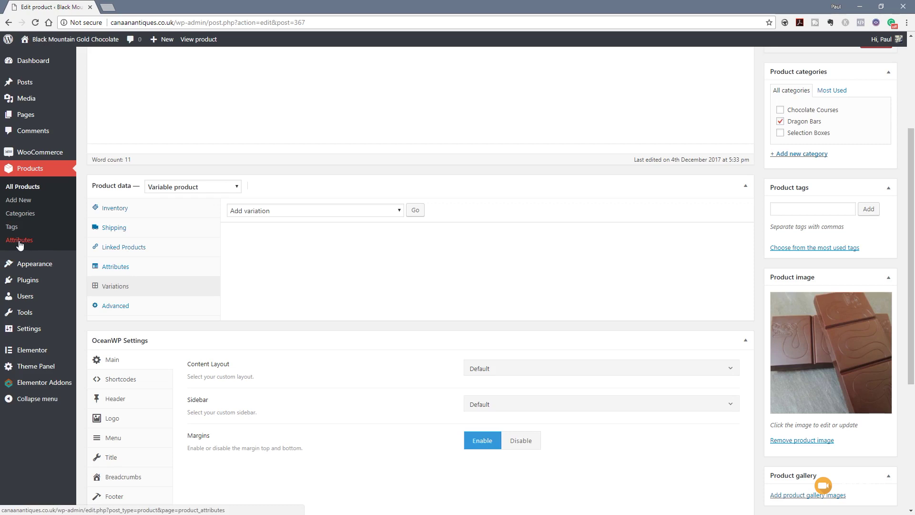
pyautogui.click(316, 208)
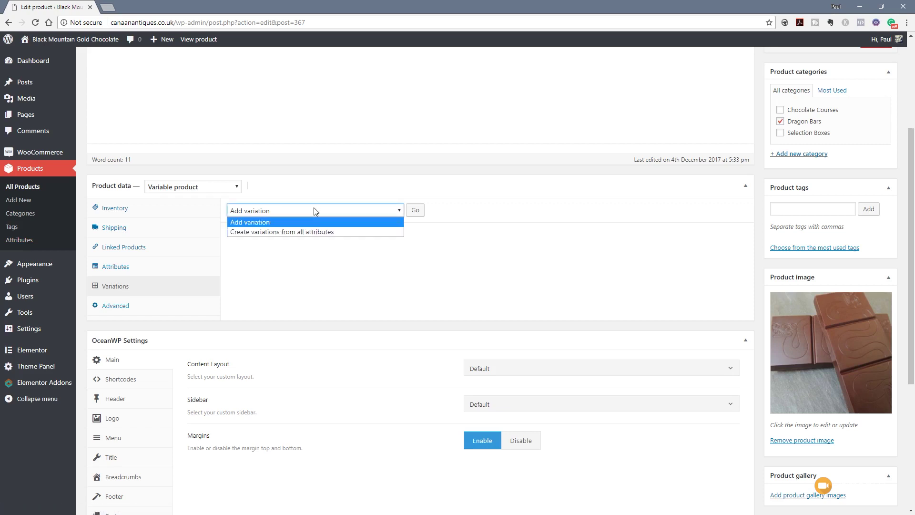
pyautogui.click(321, 232)
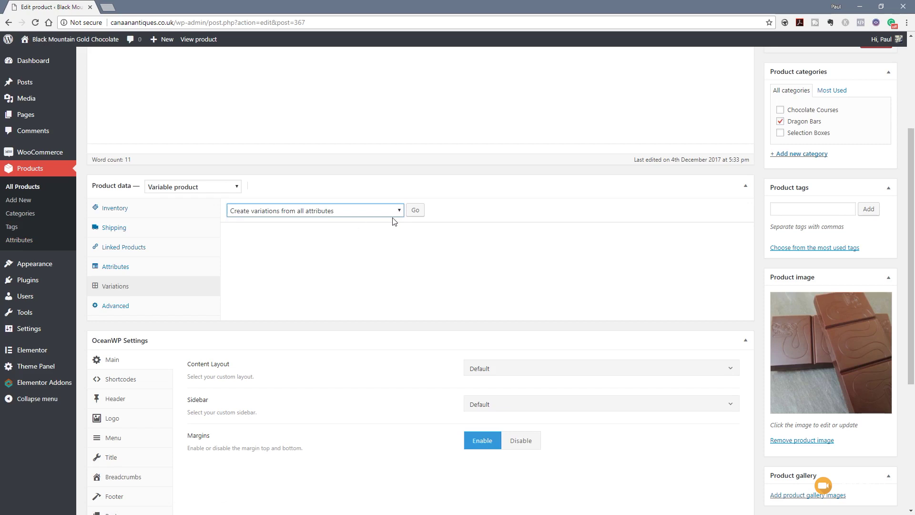
pyautogui.click(415, 210)
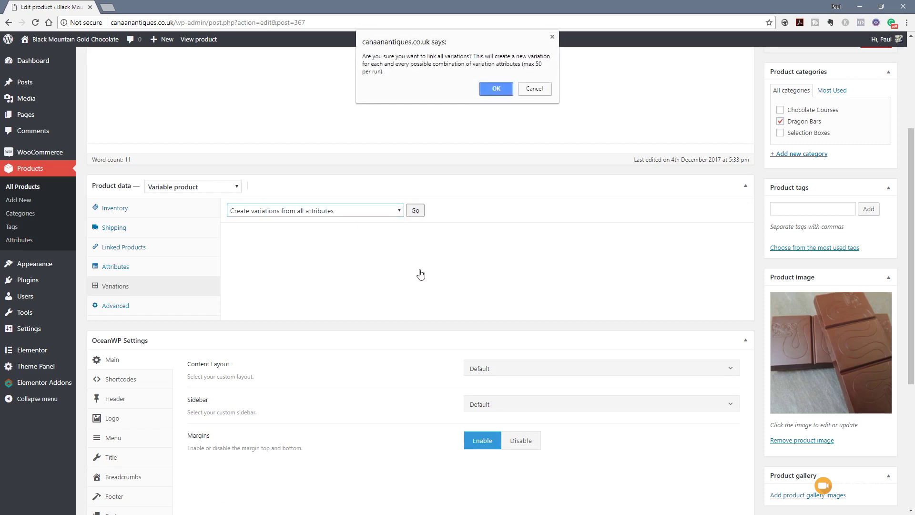
pyautogui.click(496, 90)
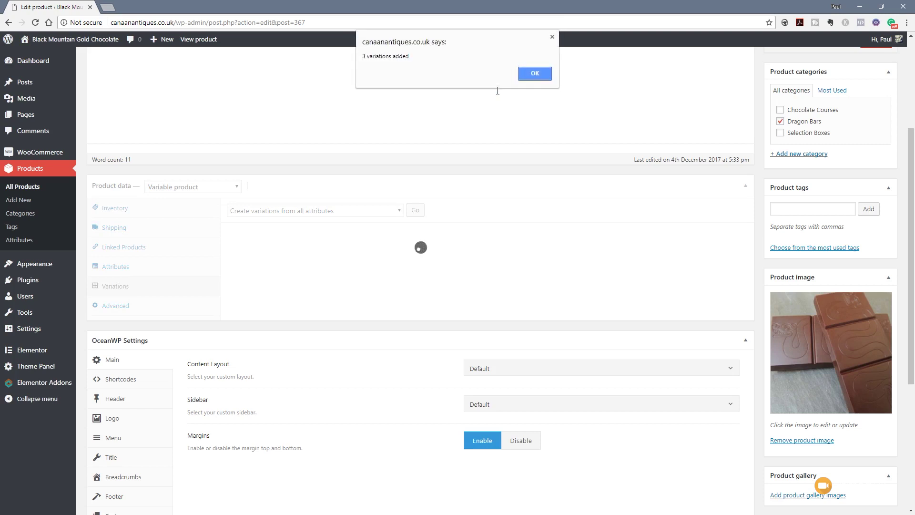
pyautogui.click(535, 73)
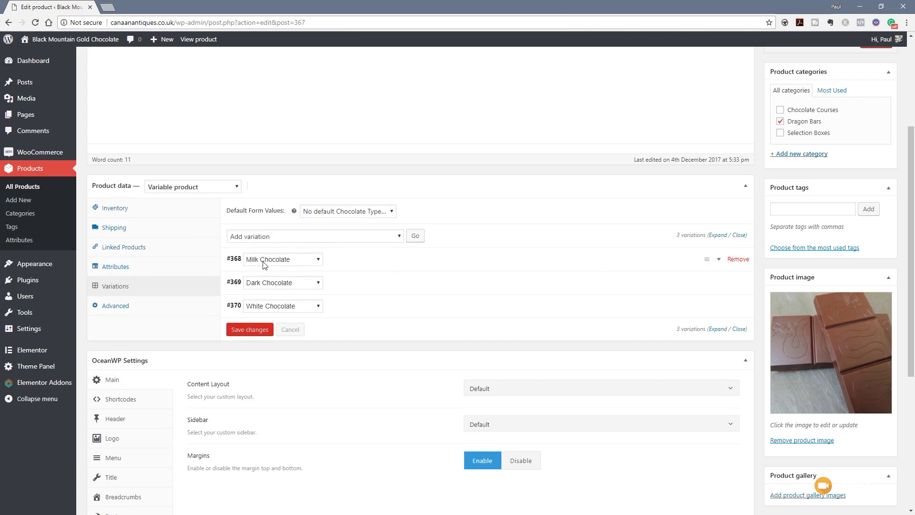
# Step: Set the Milk Chocolate variation's regular price to 3.75
pyautogui.click(356, 265)
pyautogui.click(277, 370)
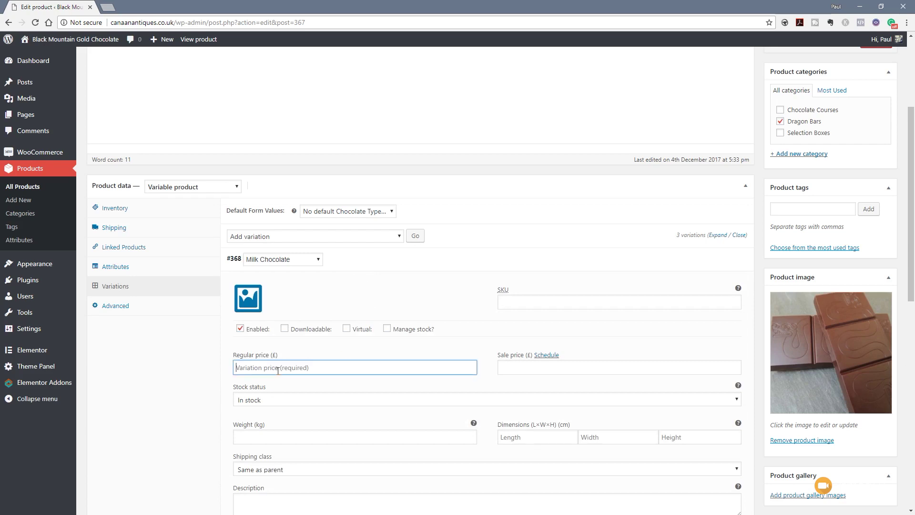
pyautogui.write('3.75')
pyautogui.moveTo(302, 369); pyautogui.dragTo(227, 368)
pyautogui.hotkey('ctrl', 'c')
pyautogui.scroll(-2, 395, 414)
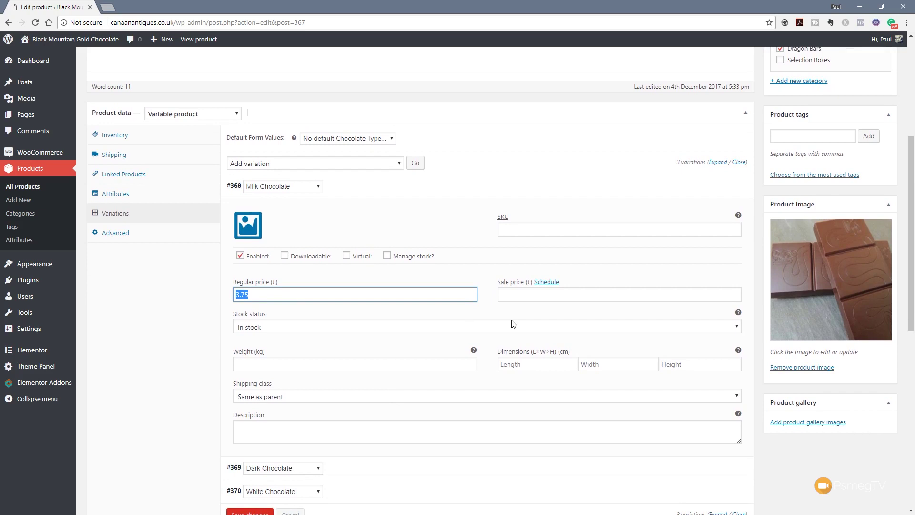
pyautogui.scroll(-4, 477, 334)
# Step: Paste 3.75 as the regular price for the Dark and White Chocolate variations
pyautogui.click(415, 321)
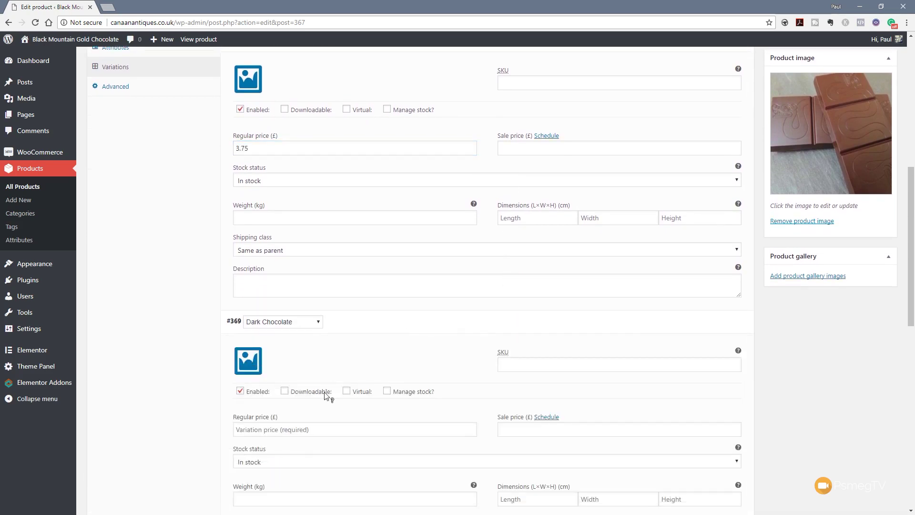
pyautogui.click(294, 435)
pyautogui.hotkey('ctrl', 'v')
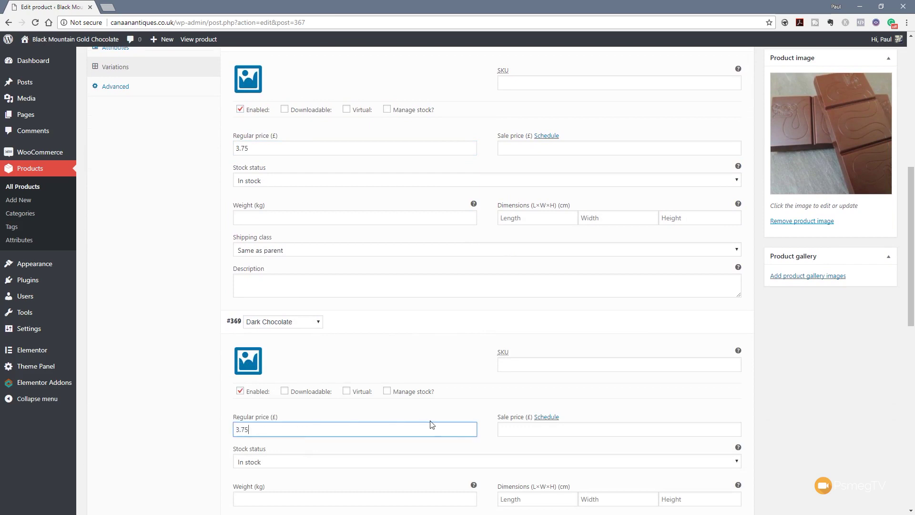
pyautogui.scroll(-5, 432, 396)
pyautogui.scroll(-2, 432, 423)
pyautogui.click(352, 248)
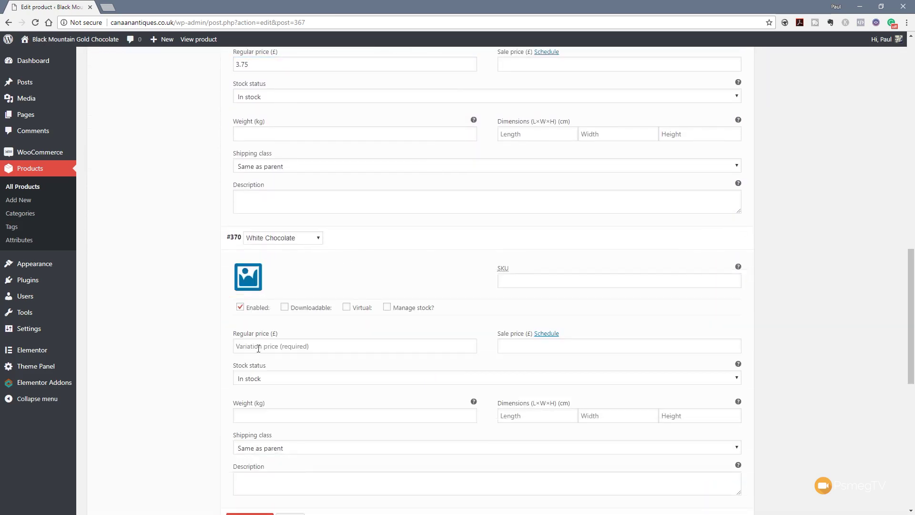
pyautogui.click(261, 346)
pyautogui.hotkey('ctrl', 'v')
pyautogui.scroll(7, 396, 378)
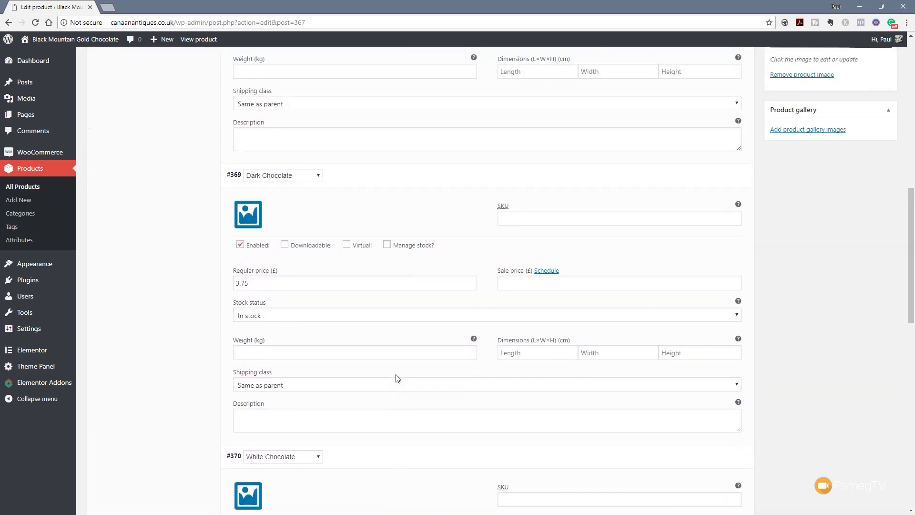
pyautogui.scroll(5, 397, 378)
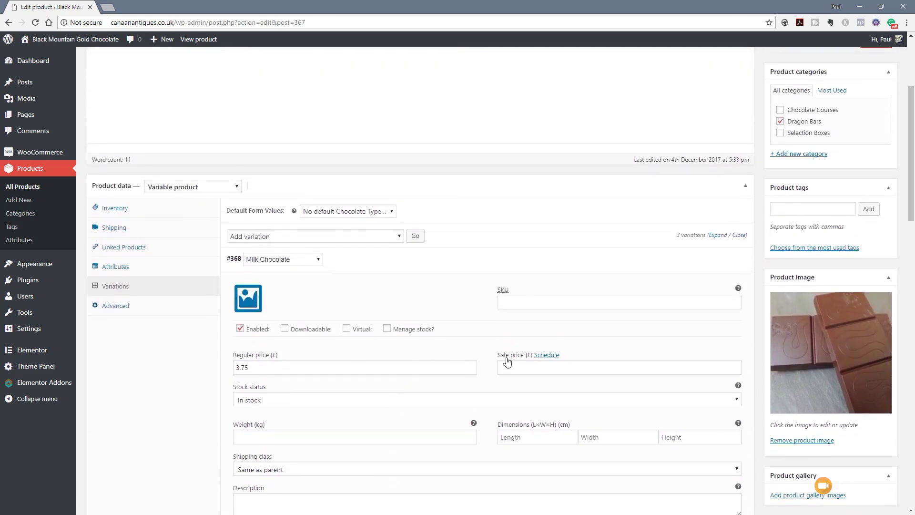
pyautogui.scroll(-15, 647, 335)
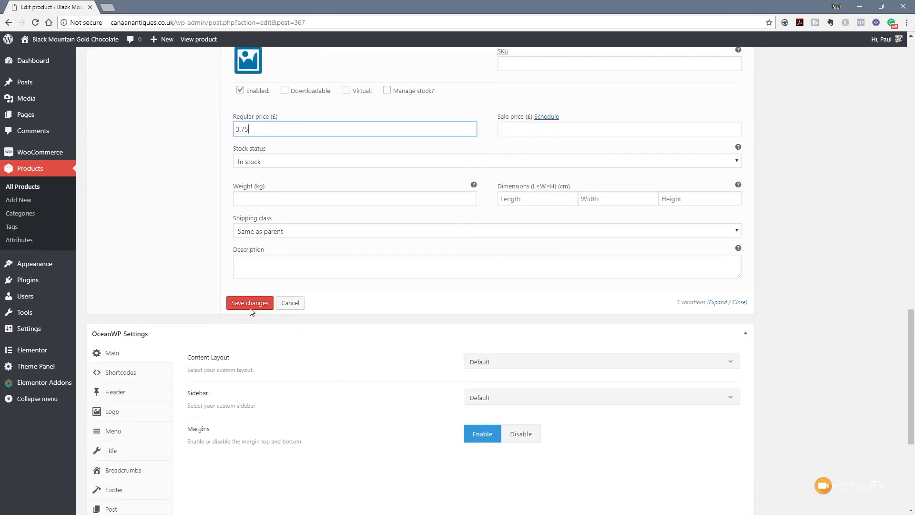
# Step: Save the three variation prices and update the published product
pyautogui.click(249, 304)
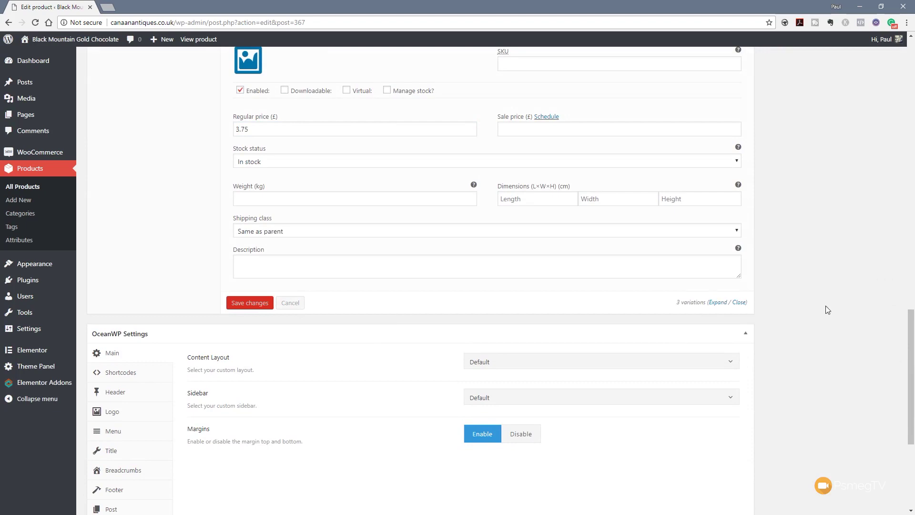
pyautogui.scroll(8, 825, 301)
pyautogui.click(875, 209)
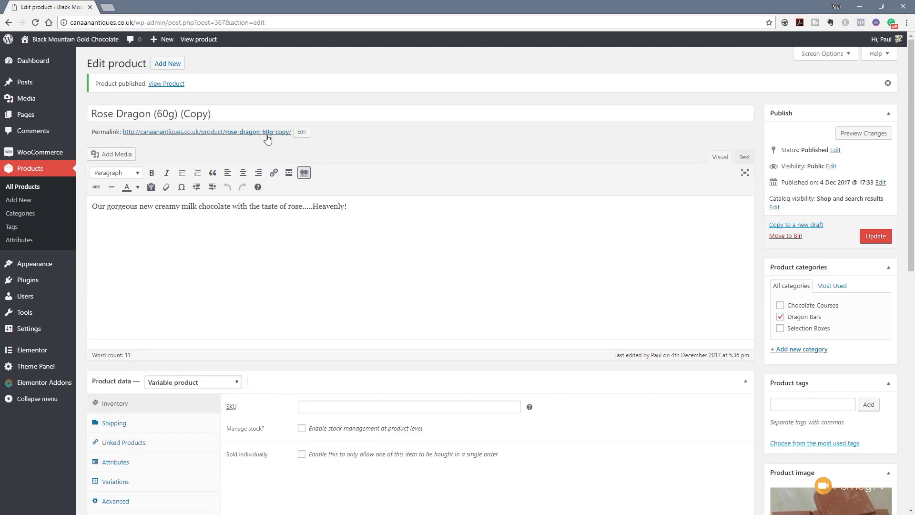
pyautogui.keyDown('ctrl'); pyautogui.click(171, 84); pyautogui.keyUp('ctrl')
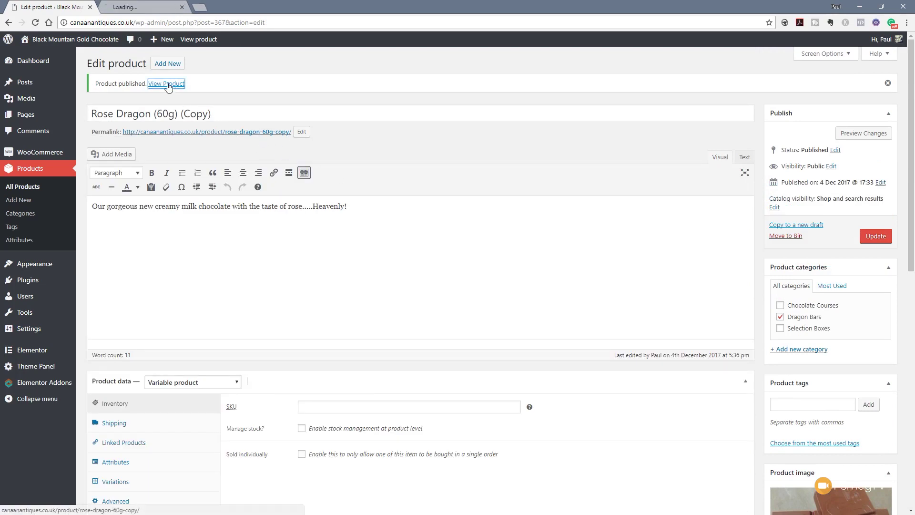
# Step: Check the storefront page's Chocolate Type list shows Milk, Dark and White Chocolate
pyautogui.click(138, 7)
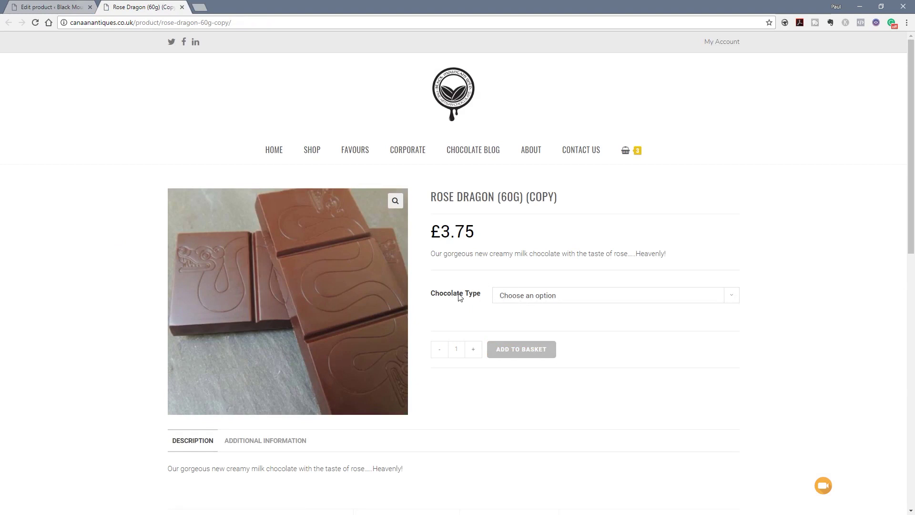
pyautogui.click(542, 297)
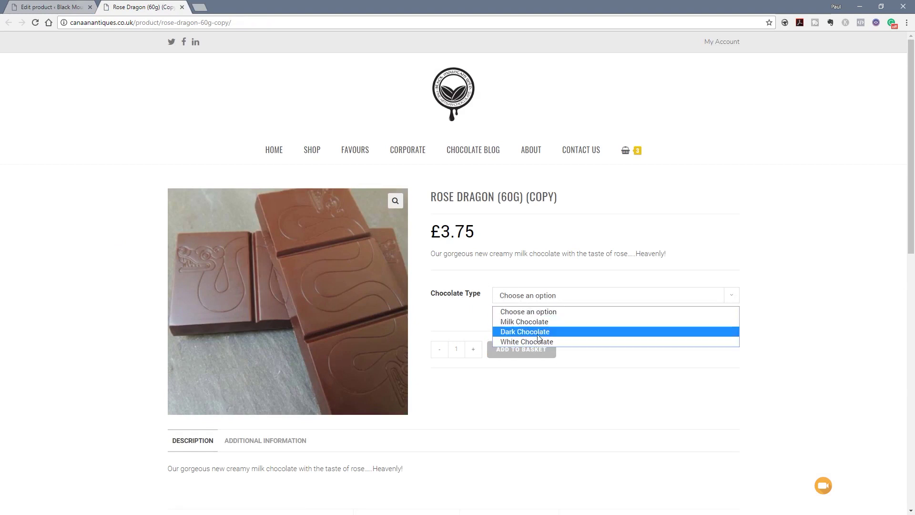